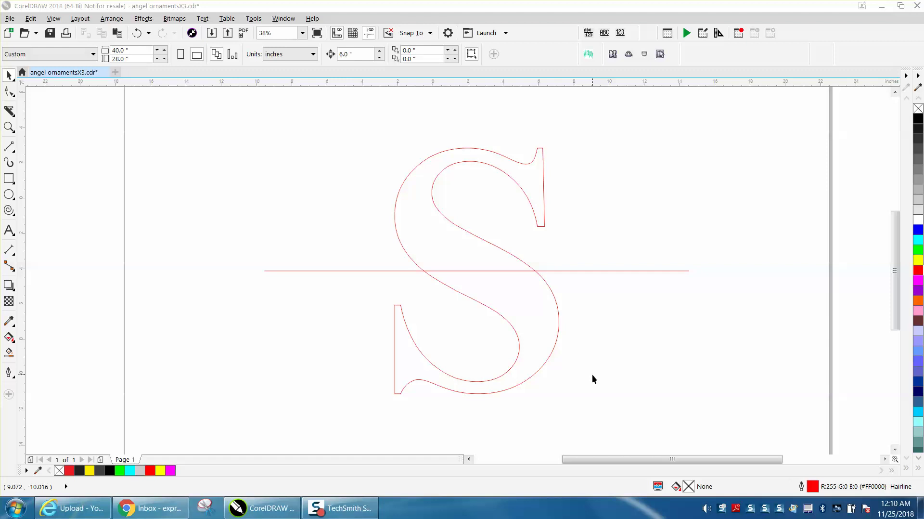
# Step: Select the horizontal hairline that runs across the middle of the outlined S
pyautogui.click(488, 273)
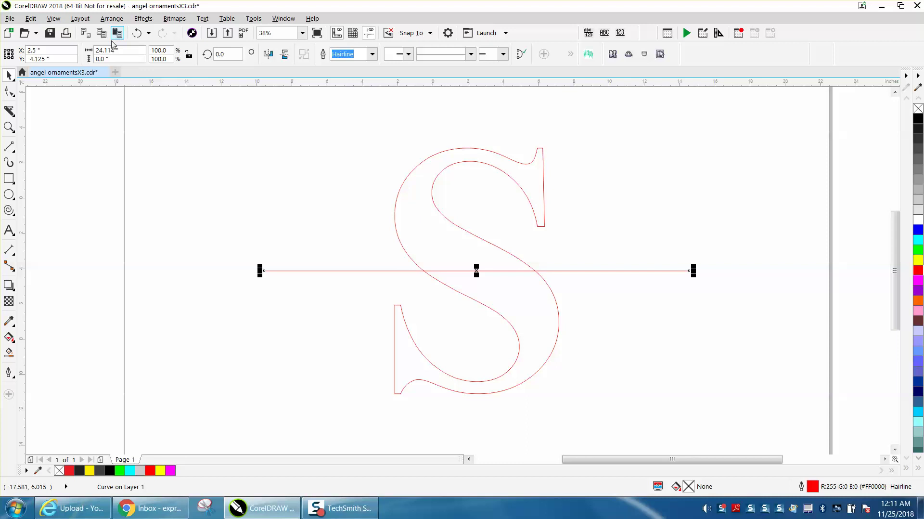
# Step: Delete the line's segment inside the S with Virtual Segment Delete, then break the curve apart
pyautogui.click(15, 118)
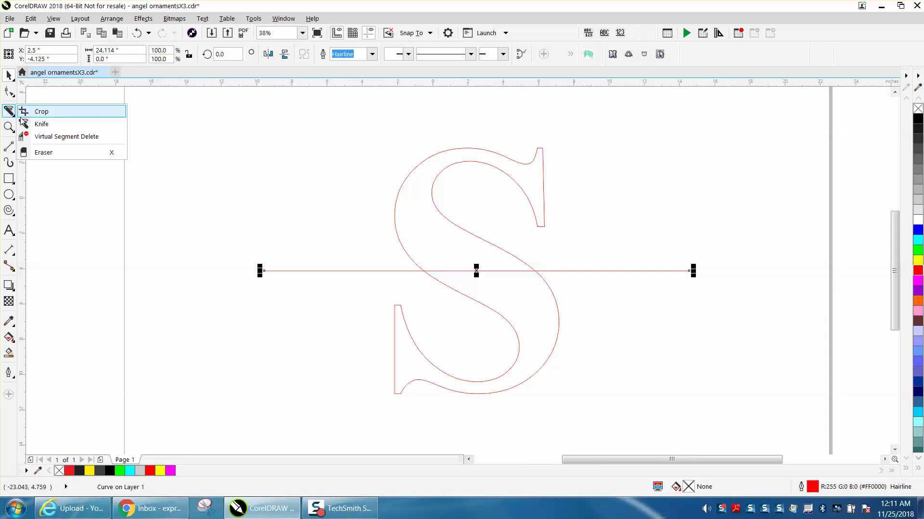
pyautogui.click(48, 137)
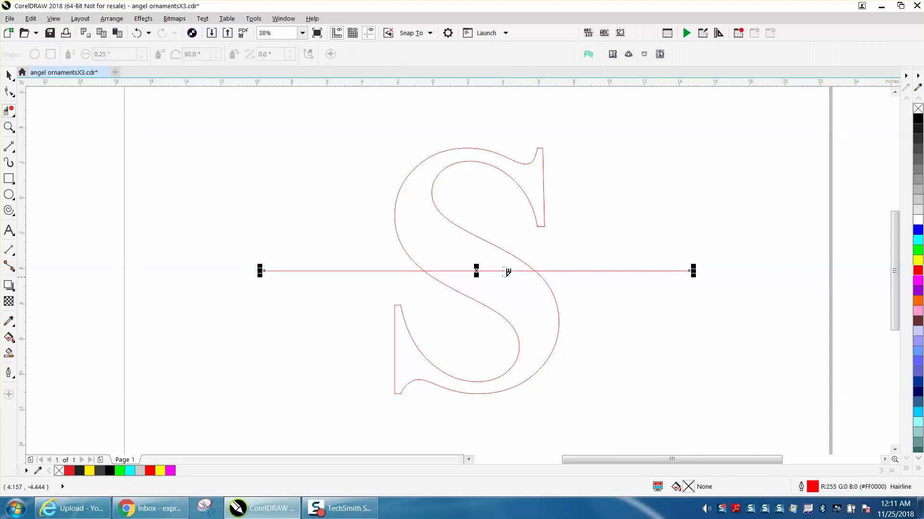
pyautogui.click(508, 270)
pyautogui.click(8, 74)
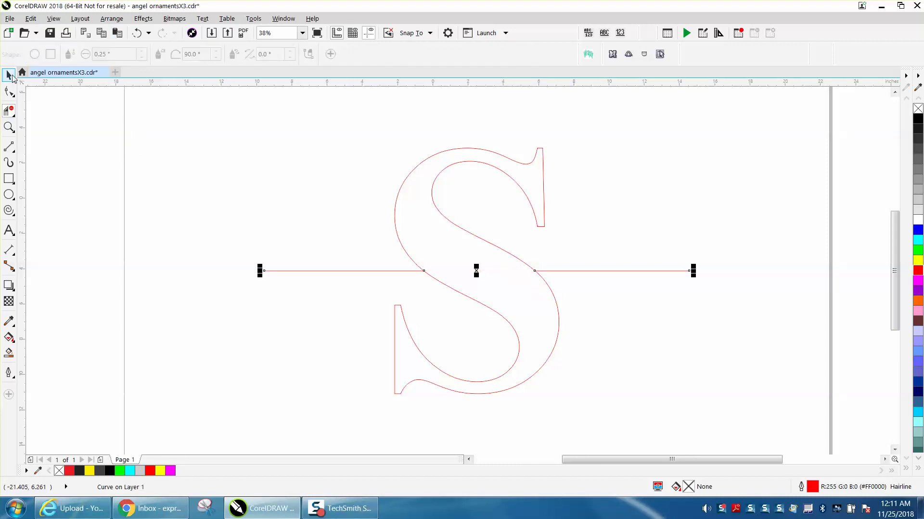
pyautogui.click(112, 18)
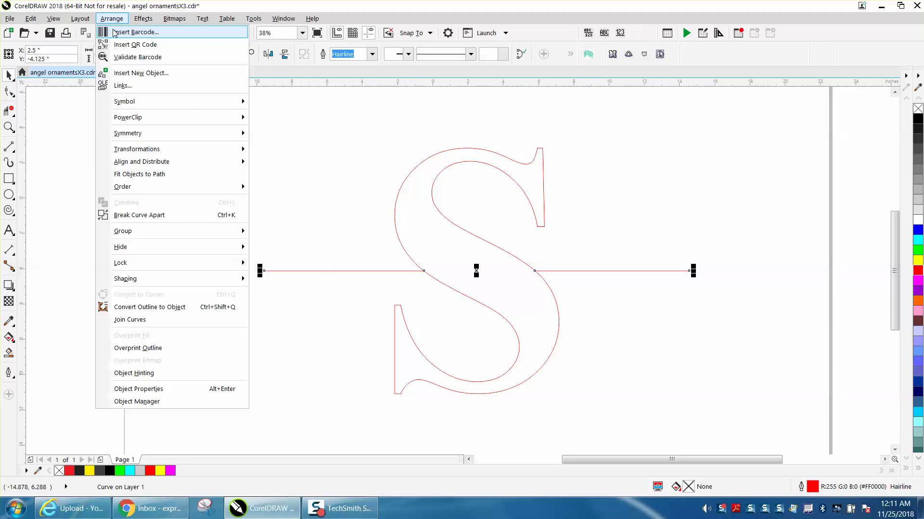
pyautogui.click(143, 215)
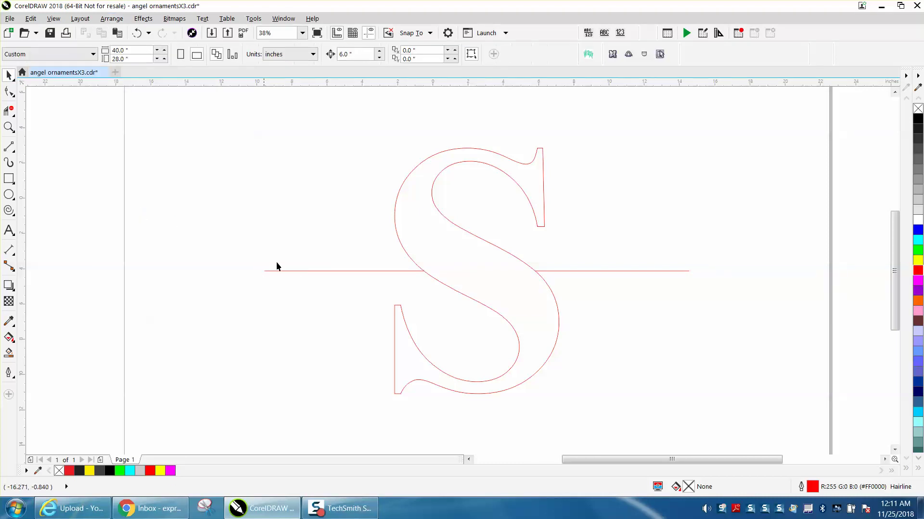
# Step: Move the left line piece farther left and nudge the right piece to the right
pyautogui.click(301, 271)
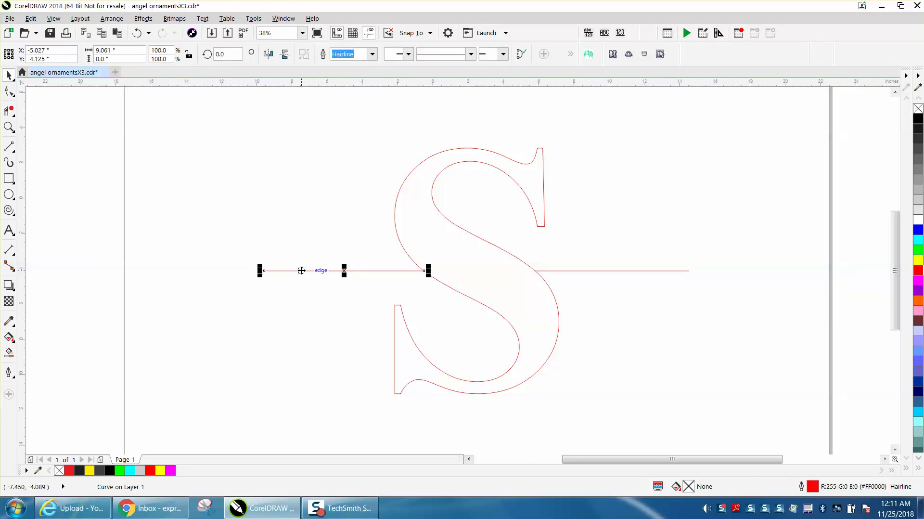
pyautogui.moveTo(301, 270); pyautogui.dragTo(196, 270)
pyautogui.click(566, 270)
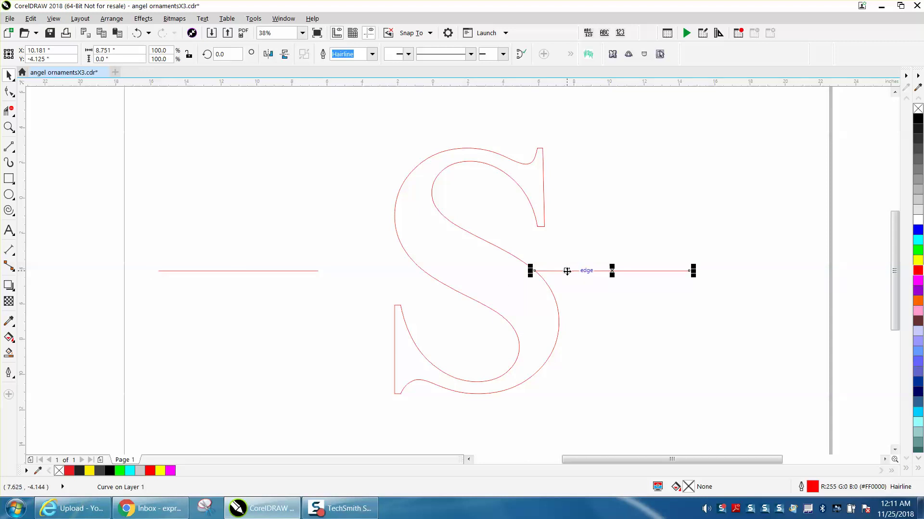
pyautogui.press('Right')
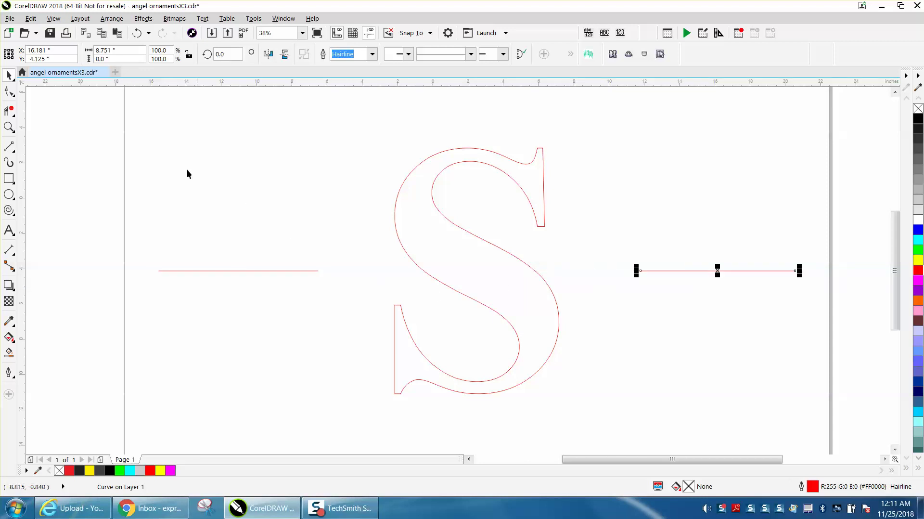
# Step: Choose the Knife tool with its cut span set to Gap, 3.0 inches wide
pyautogui.click(11, 113)
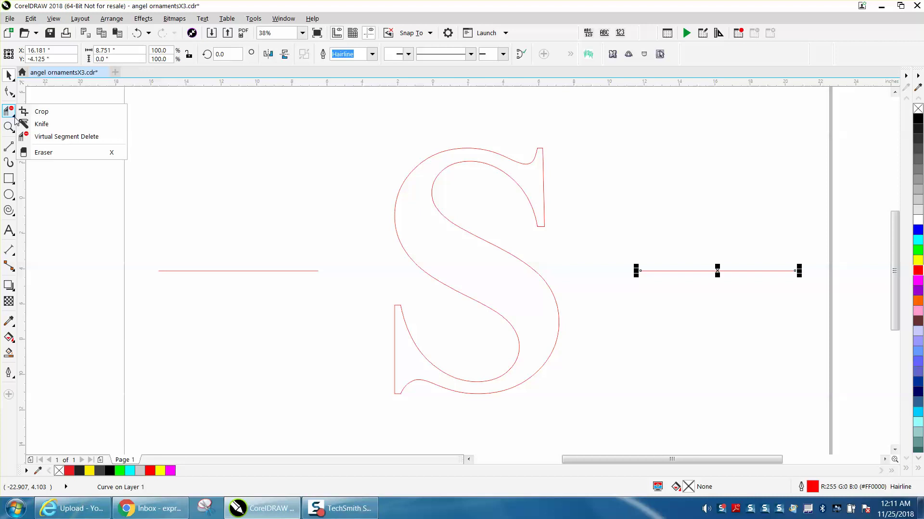
pyautogui.click(43, 135)
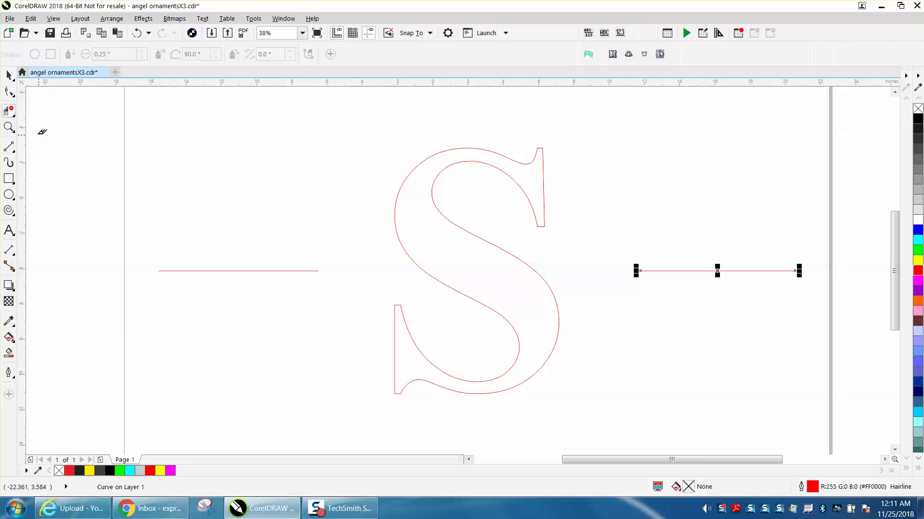
pyautogui.click(11, 114)
pyautogui.click(38, 126)
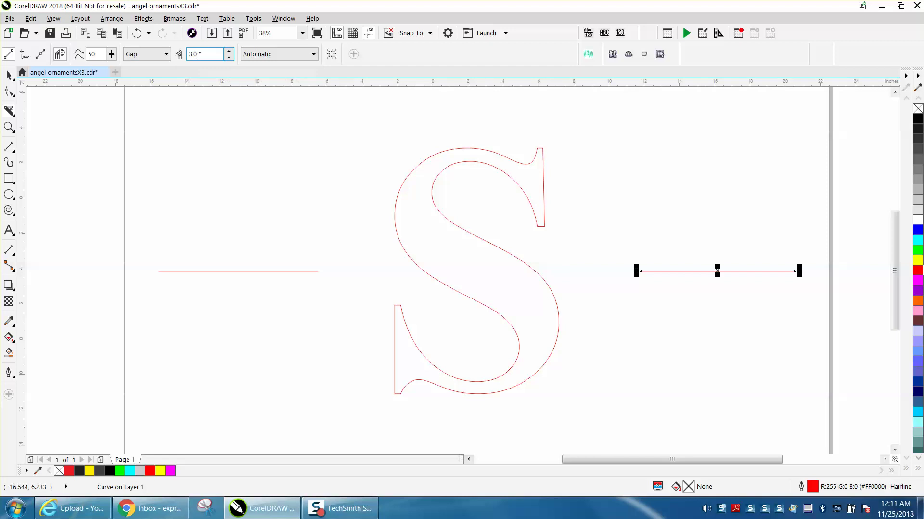
pyautogui.click(166, 55)
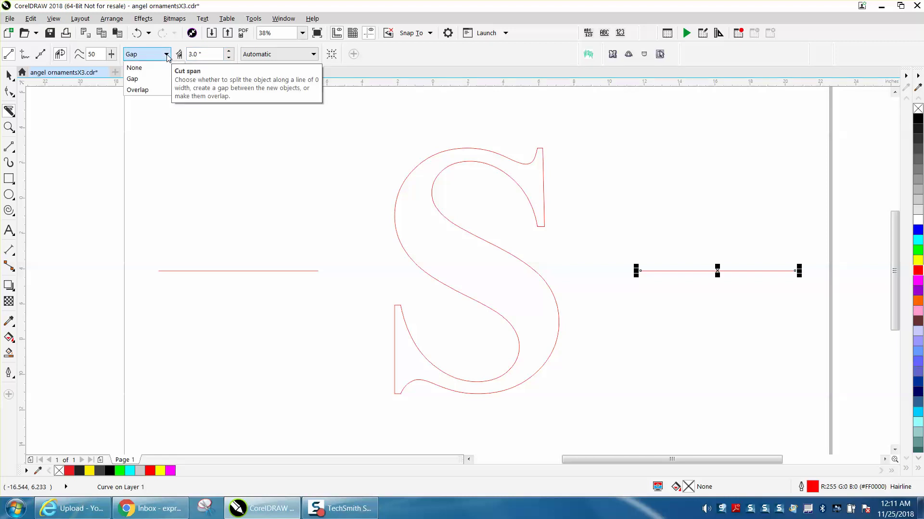
pyautogui.click(167, 56)
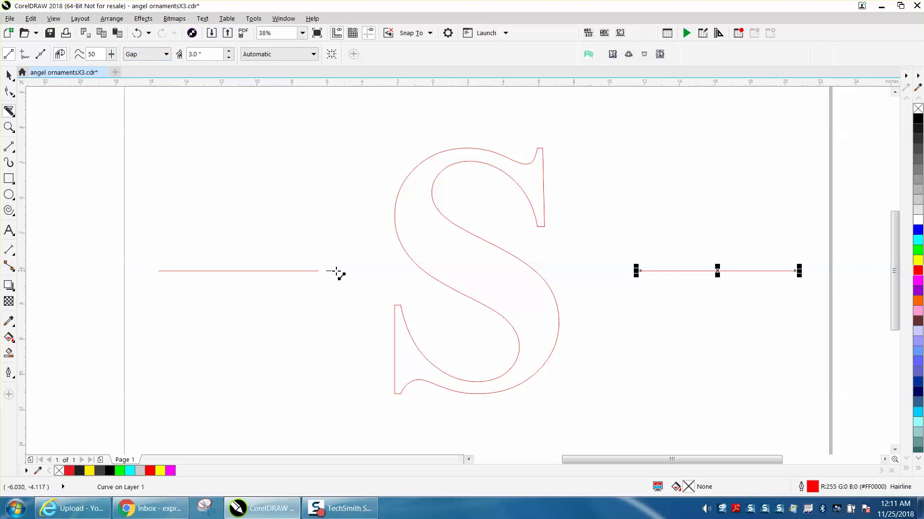
# Step: Select the S and cut it horizontally across its middle
pyautogui.moveTo(332, 271); pyautogui.dragTo(608, 272)
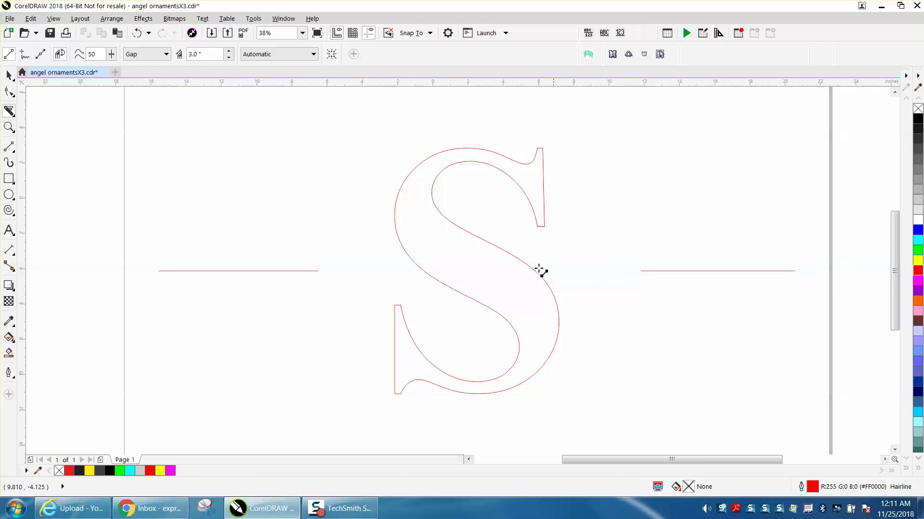
pyautogui.click(424, 271)
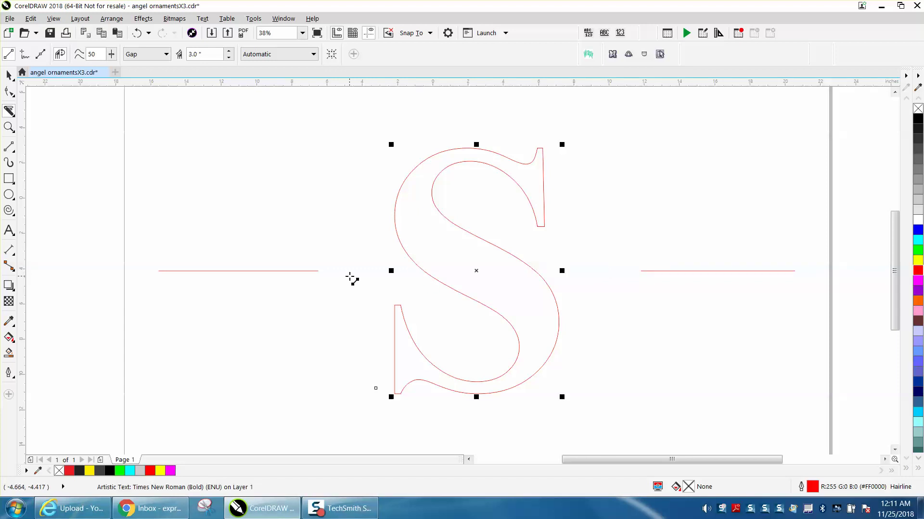
pyautogui.moveTo(335, 272); pyautogui.dragTo(611, 274)
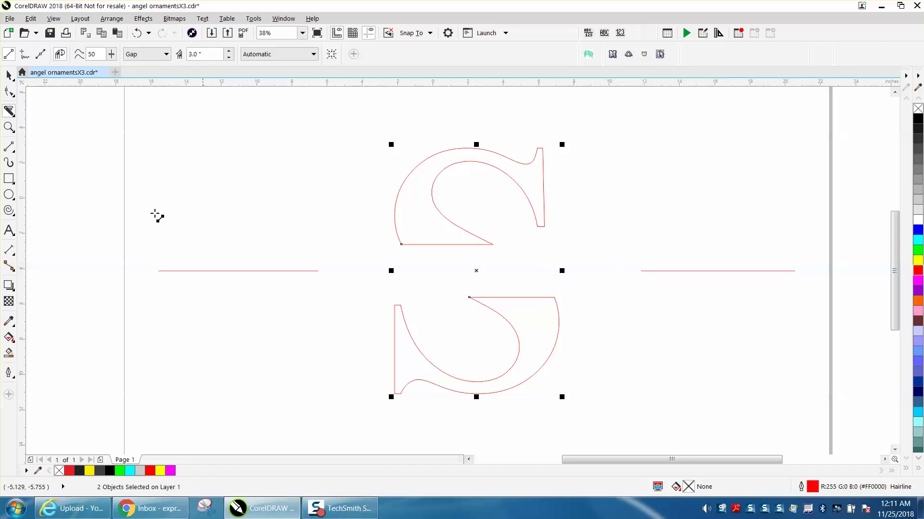
# Step: Delete the left and right horizontal lines beside the S
pyautogui.click(9, 75)
pyautogui.click(212, 226)
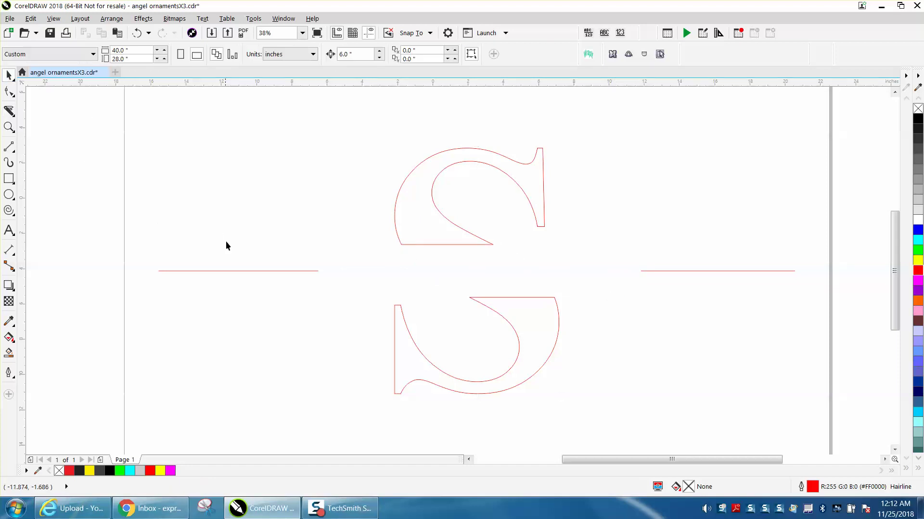
pyautogui.click(246, 270)
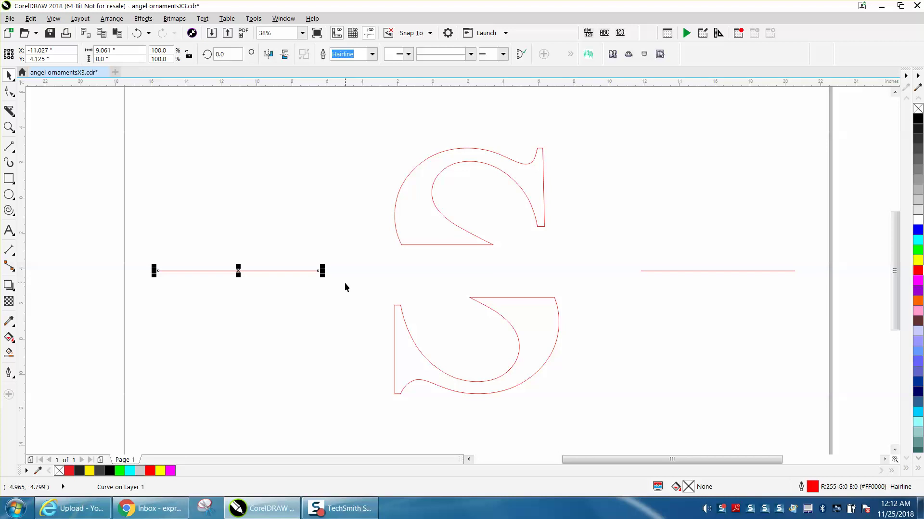
pyautogui.press('Delete')
pyautogui.click(649, 271)
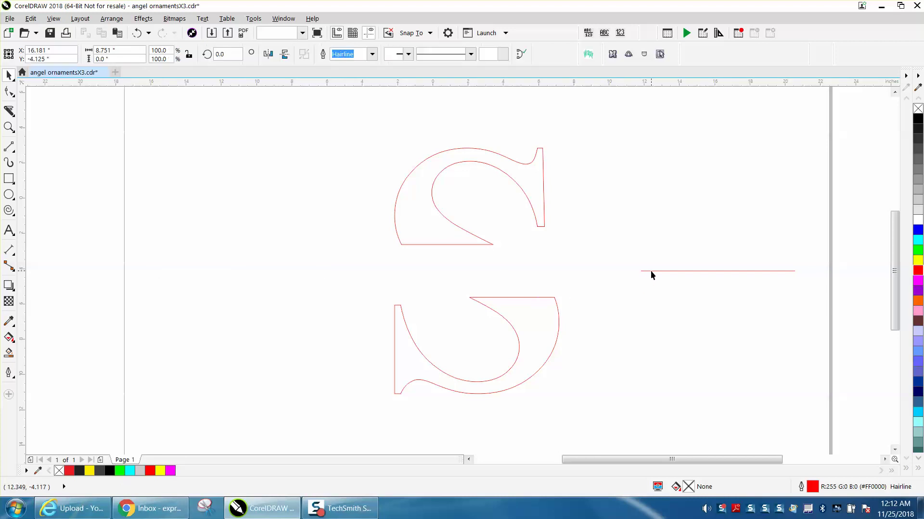
pyautogui.press('Delete')
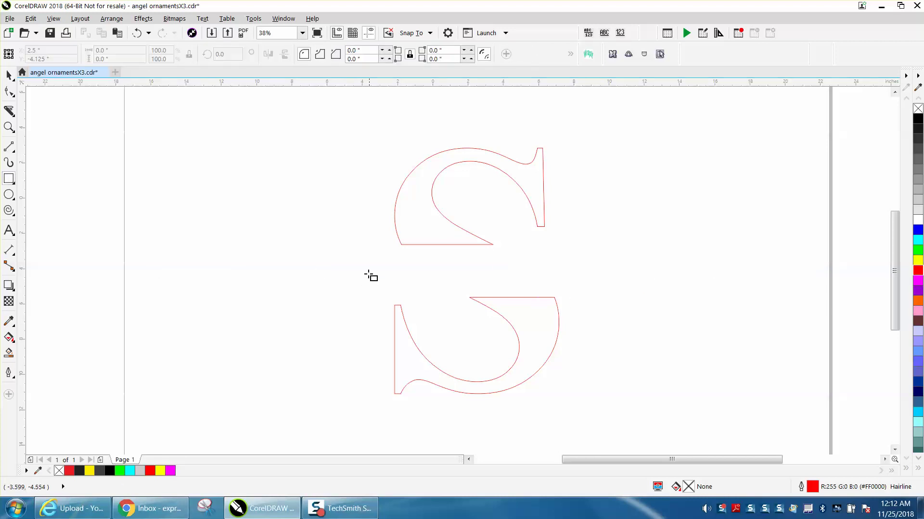
# Step: Draw a 10.405-inch-wide, 0.1-inch-tall rectangle bar between the S halves
pyautogui.moveTo(361, 253); pyautogui.dragTo(554, 257)
pyautogui.moveTo(459, 257); pyautogui.dragTo(474, 253)
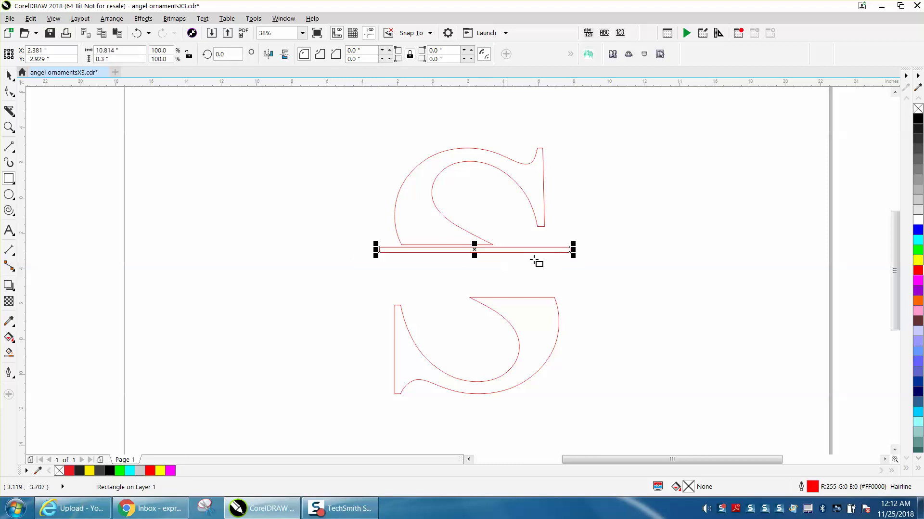
pyautogui.moveTo(574, 251); pyautogui.dragTo(565, 250)
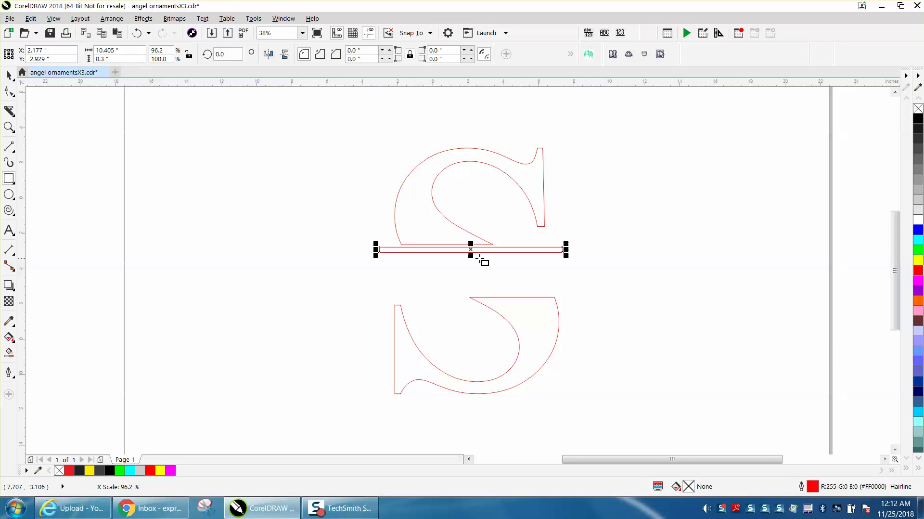
pyautogui.doubleClick(103, 58)
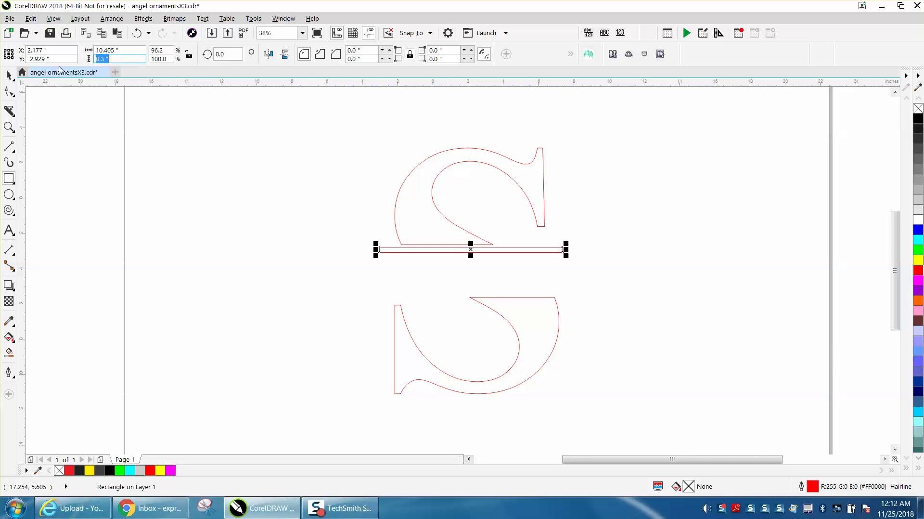
pyautogui.write('.1')
pyautogui.press('Return')
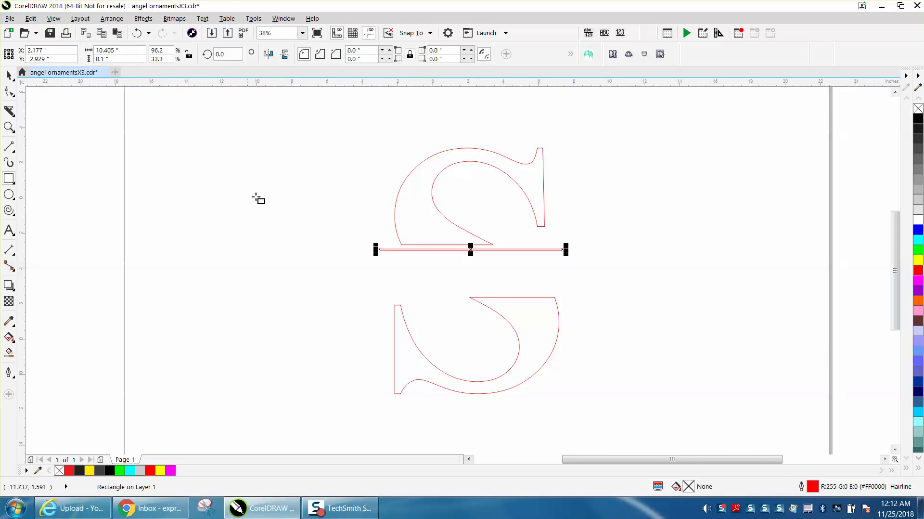
pyautogui.click(8, 128)
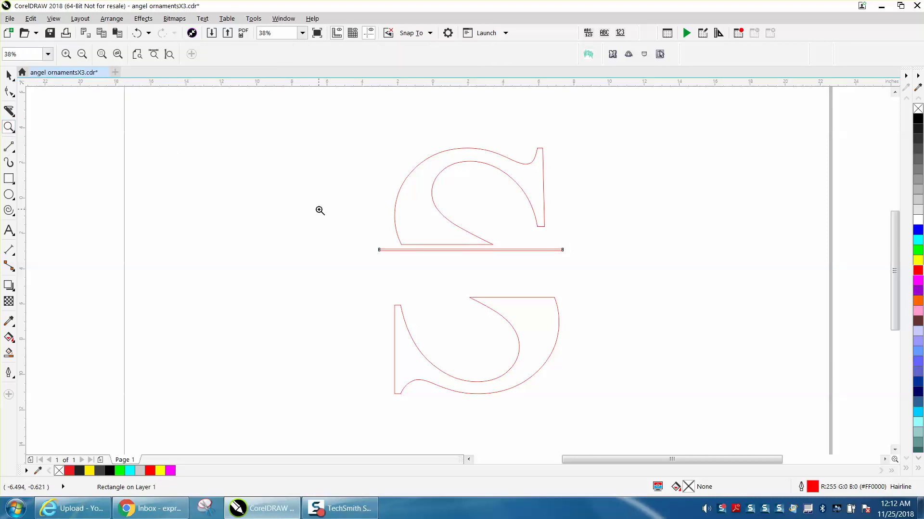
# Step: Move the bar to the upper half's bottom edge and place a copy on the lower half's top edge
pyautogui.moveTo(668, 344); pyautogui.dragTo(691, 361)
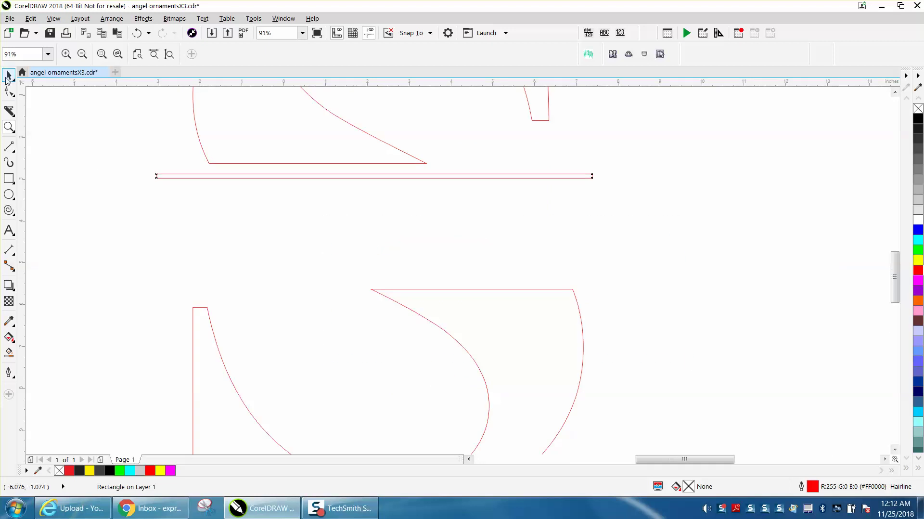
pyautogui.click(9, 76)
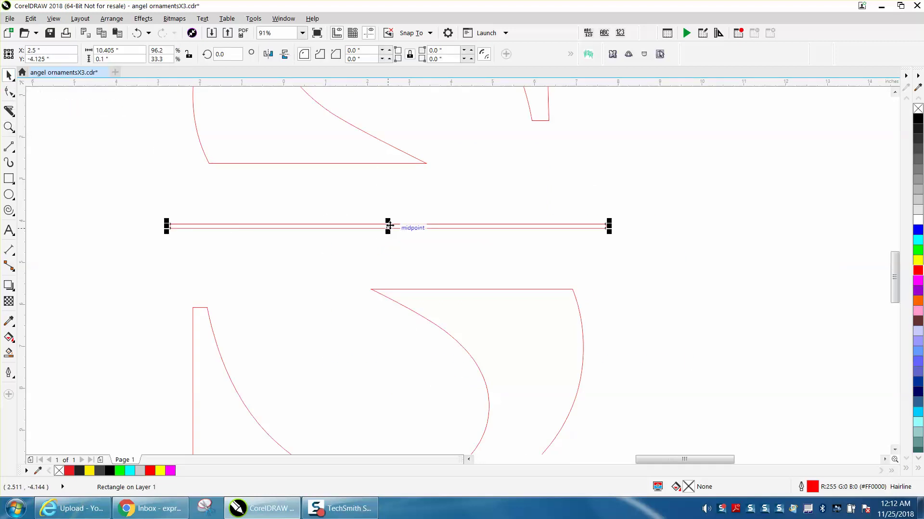
pyautogui.moveTo(390, 225); pyautogui.dragTo(392, 165)
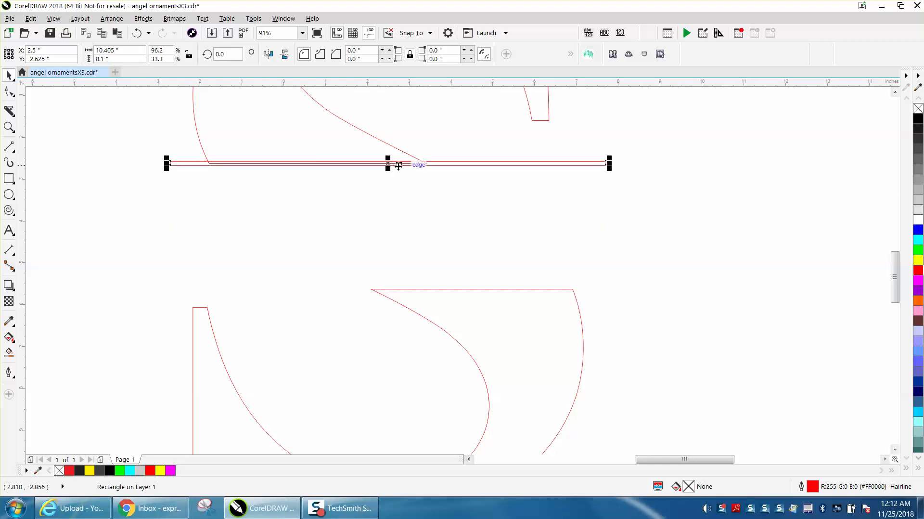
pyautogui.moveTo(389, 163); pyautogui.dragTo(395, 288)
# Step: Combine the upper S half with its bar, and the lower half with its bar
pyautogui.scroll(-3, 348, 209)
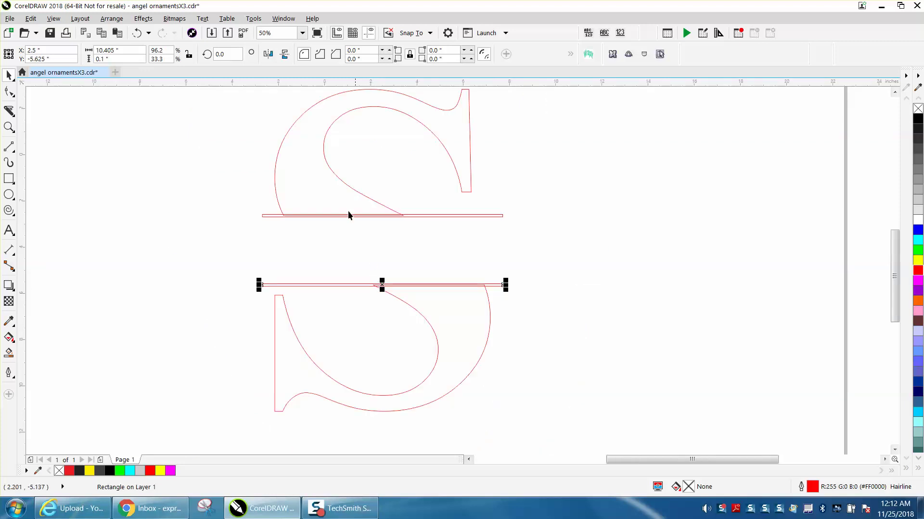
pyautogui.moveTo(276, 114); pyautogui.dragTo(435, 208)
pyautogui.click(323, 54)
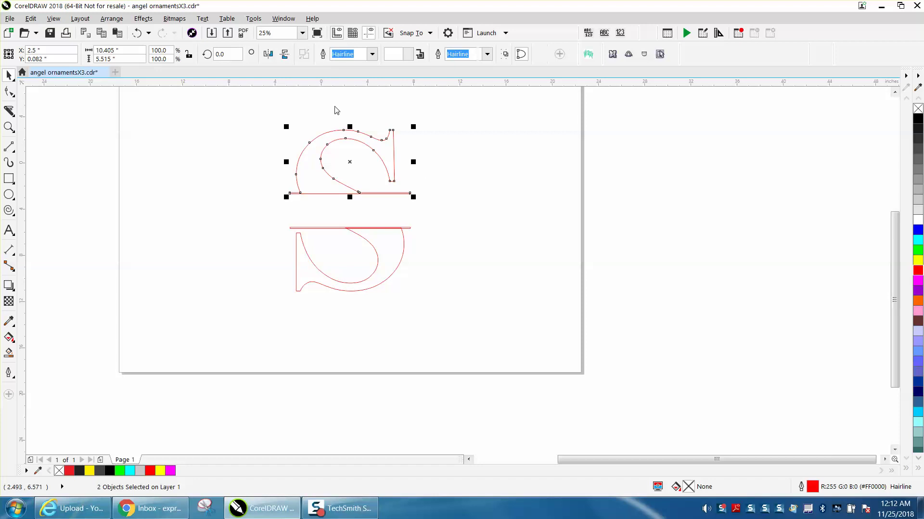
pyautogui.moveTo(269, 213); pyautogui.dragTo(447, 295)
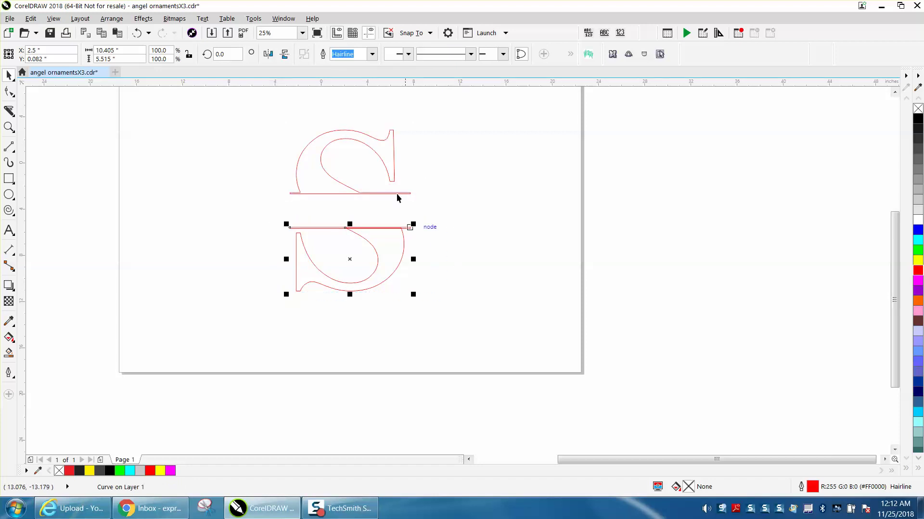
pyautogui.click(324, 53)
pyautogui.click(452, 171)
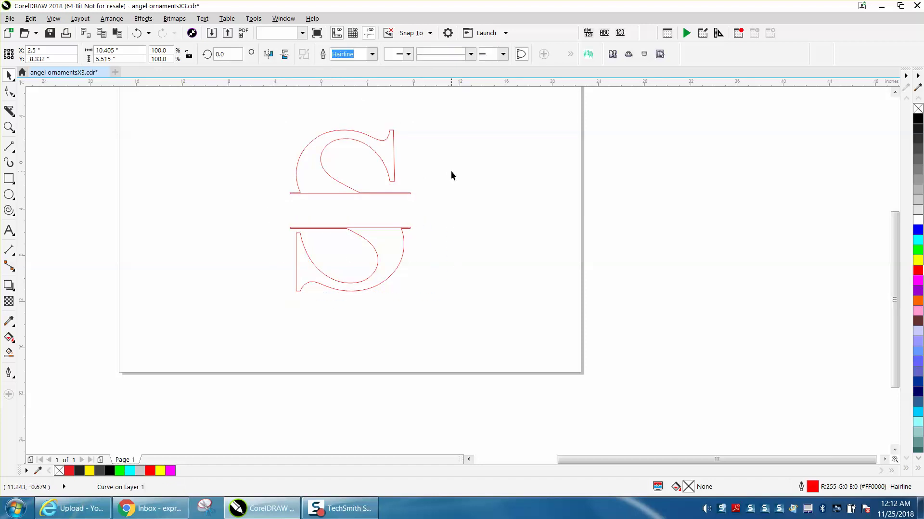
# Step: Smart Fill the lower and upper S halves solid black, then zoom in on the gap between the bars
pyautogui.click(10, 353)
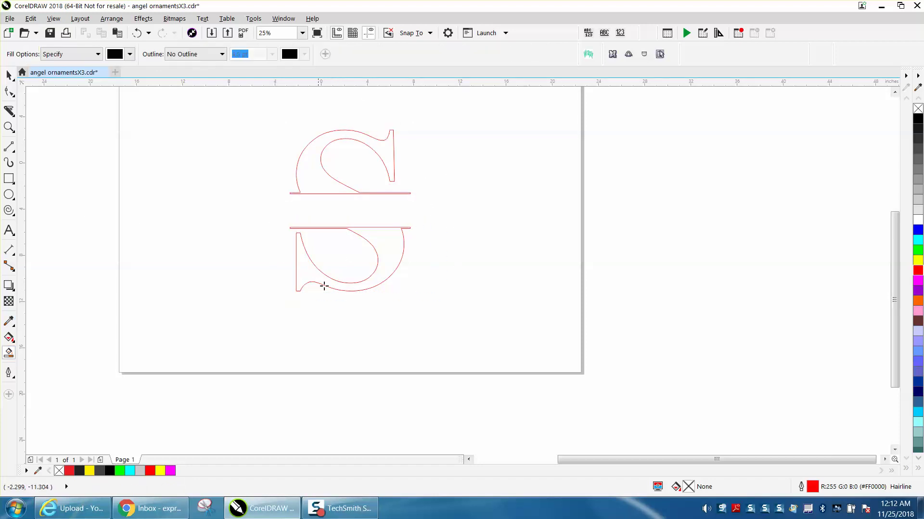
pyautogui.click(393, 249)
pyautogui.click(330, 174)
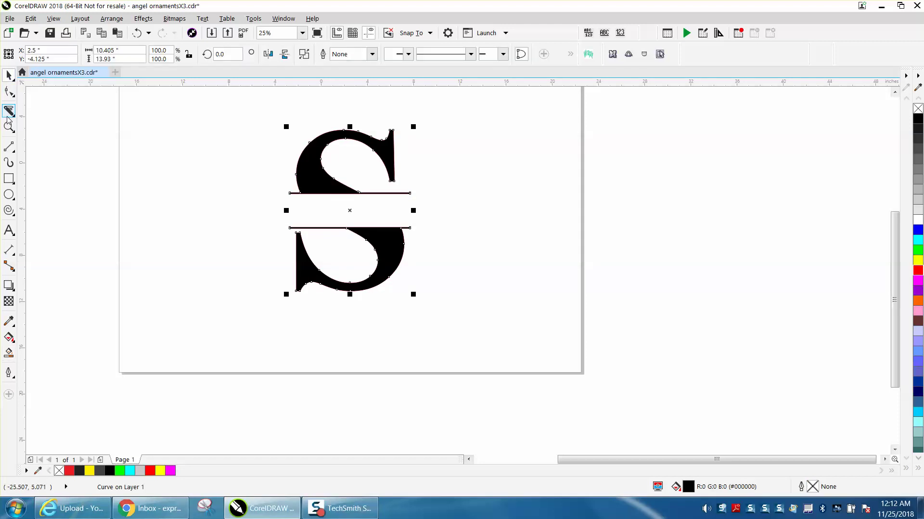
pyautogui.click(9, 127)
pyautogui.moveTo(267, 179); pyautogui.dragTo(424, 248)
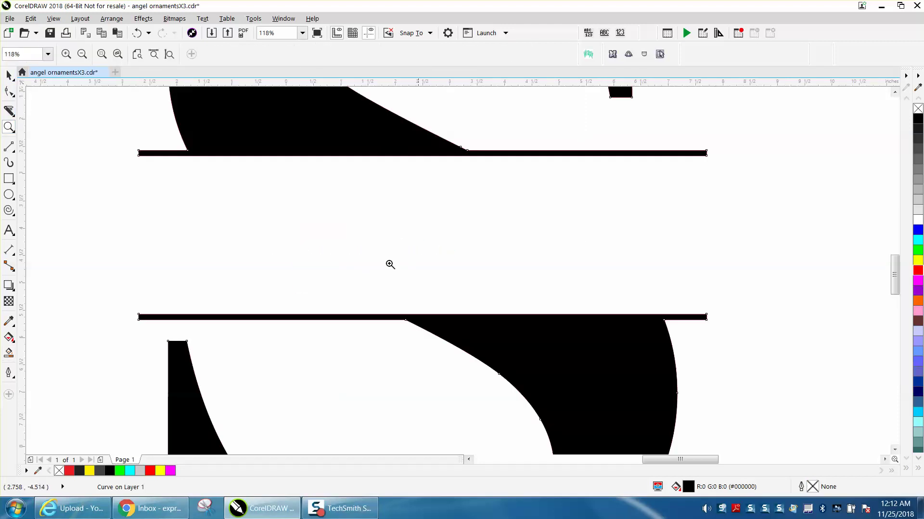
pyautogui.click(9, 230)
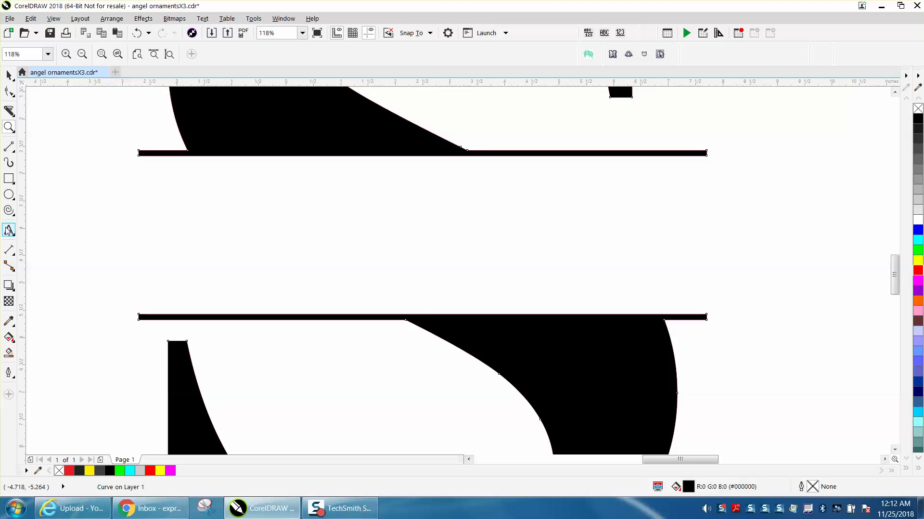
# Step: Type SMITH as a line of text between the two bars
pyautogui.click(137, 242)
pyautogui.write('SMITH')
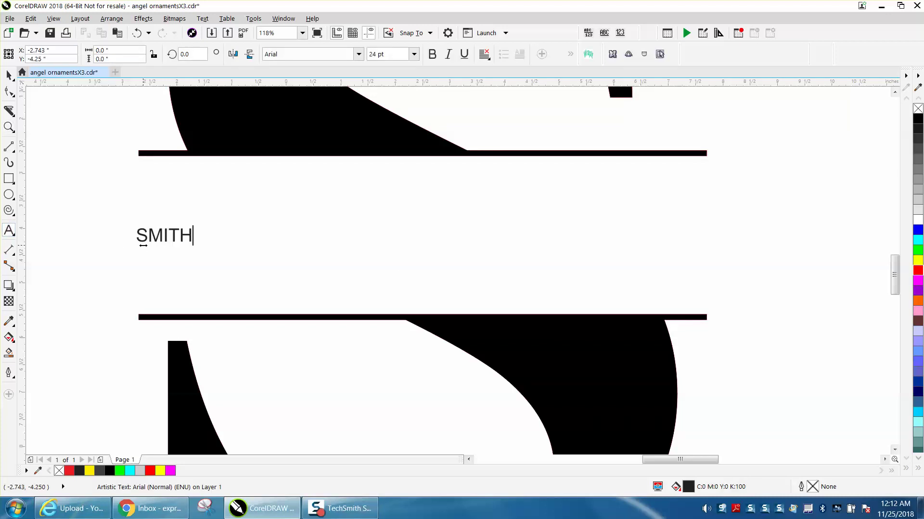
pyautogui.hotkey('ctrl', 'space')
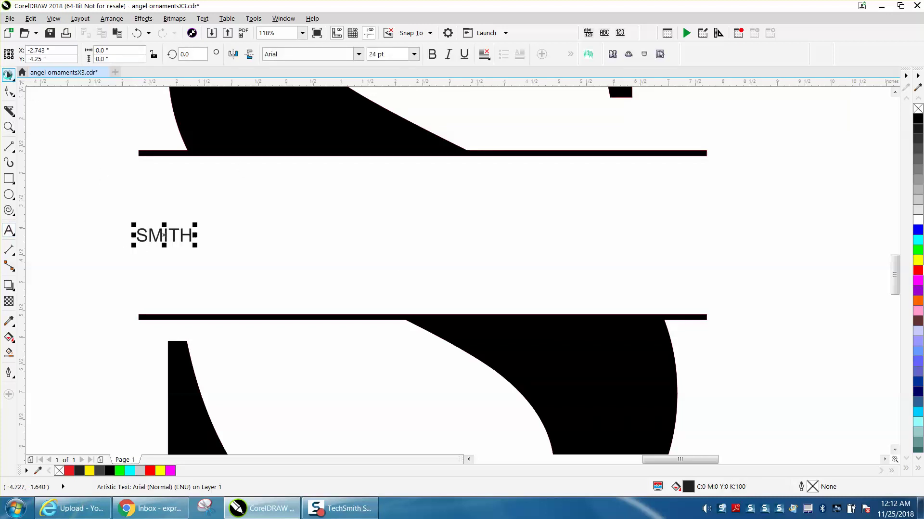
# Step: Set SMITH in regular Times New Roman, enlarge it to span the bars, and colour it black
pyautogui.click(359, 54)
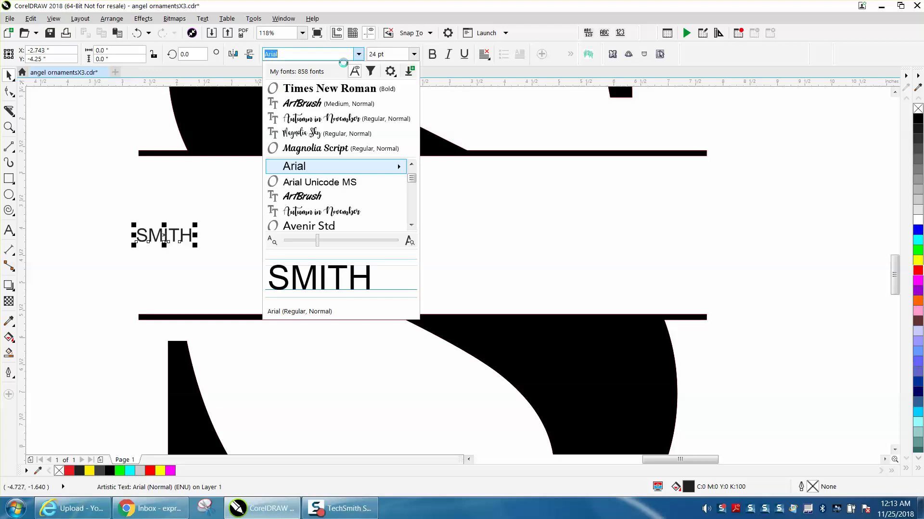
pyautogui.click(332, 88)
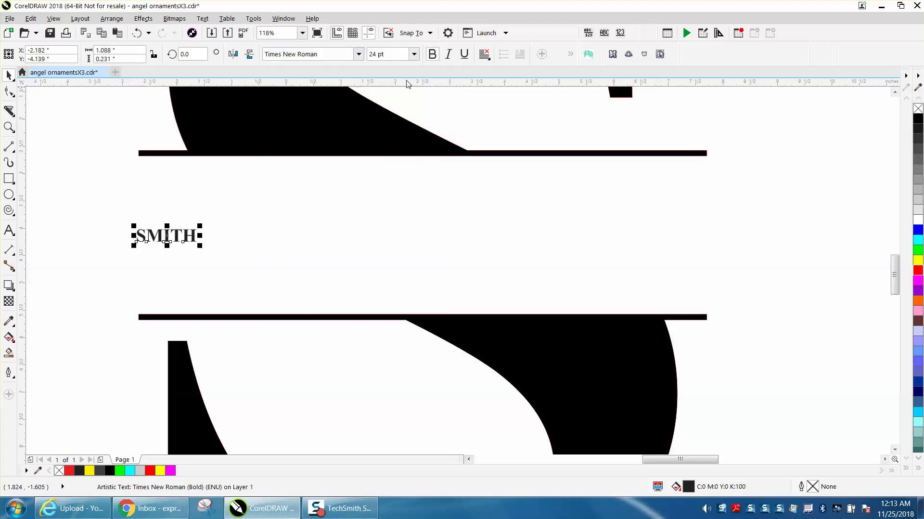
pyautogui.click(432, 53)
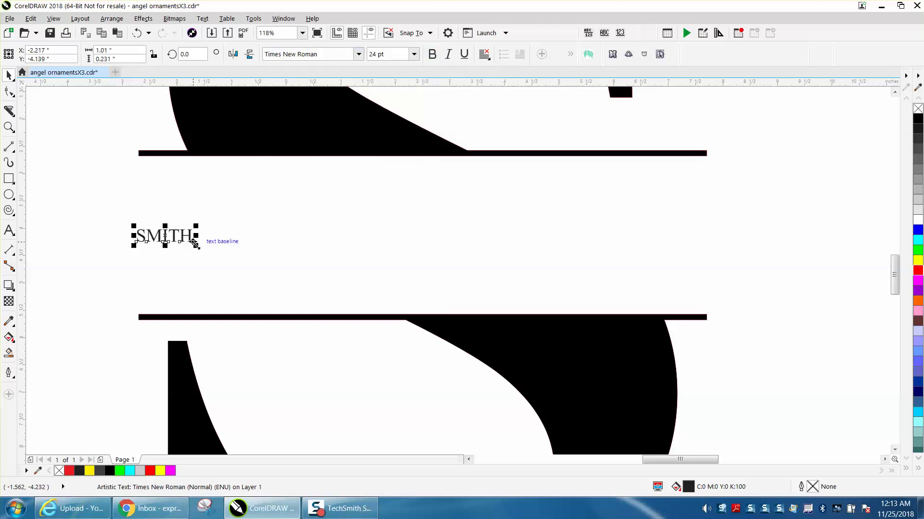
pyautogui.moveTo(196, 245); pyautogui.dragTo(817, 369)
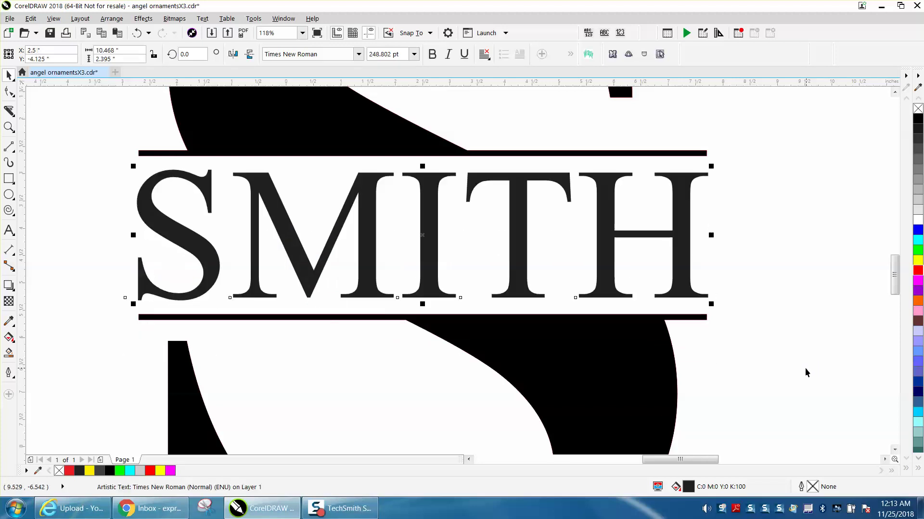
pyautogui.click(918, 118)
pyautogui.scroll(-2, 762, 198)
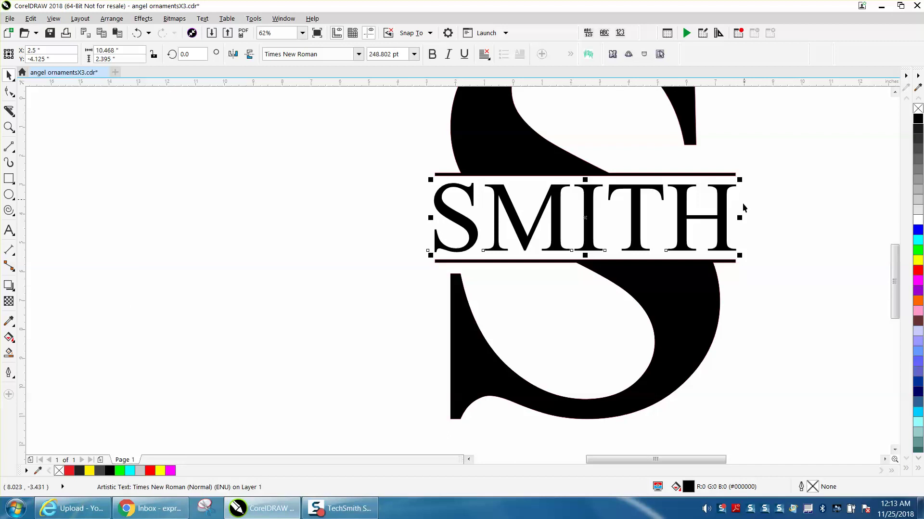
pyautogui.click(791, 297)
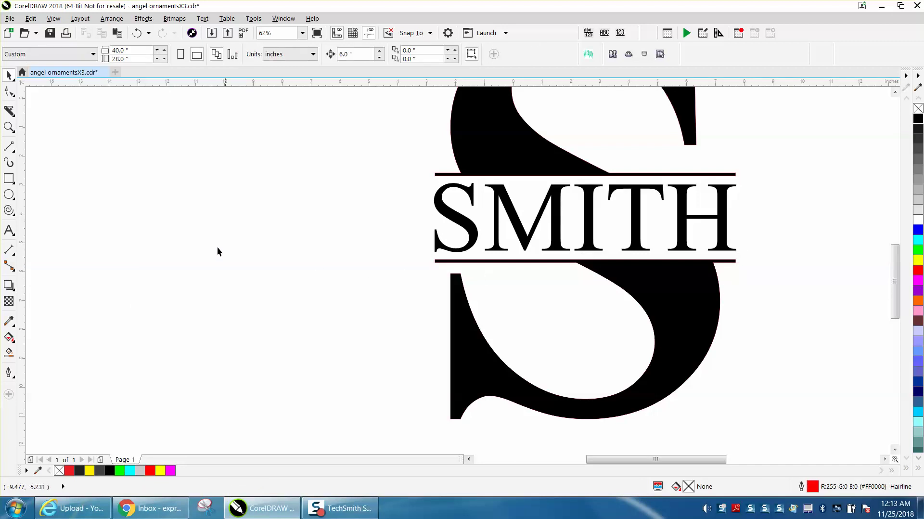
# Step: Draw a rectangle left of the S and knife-cut straight across it
pyautogui.click(9, 178)
pyautogui.moveTo(115, 172)
pyautogui.mouseDown()
pyautogui.moveTo(132, 250)
pyautogui.moveTo(289, 296)
pyautogui.mouseUp()
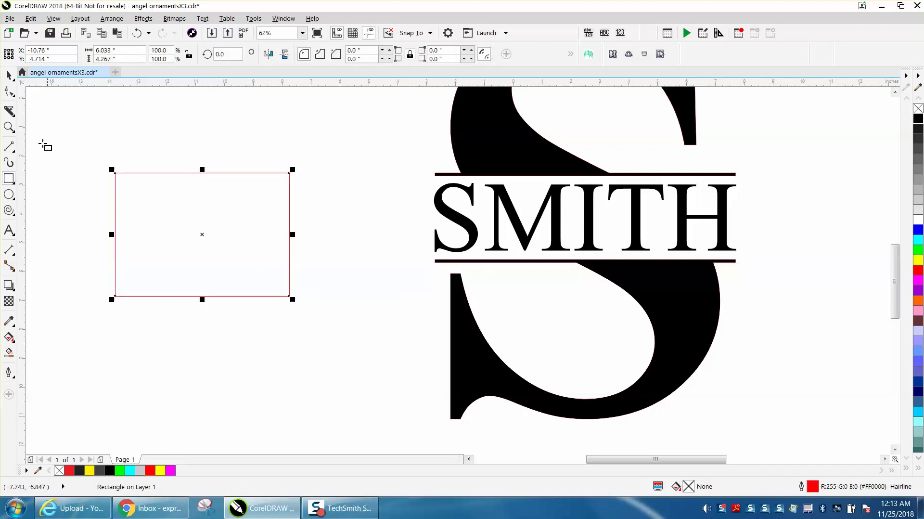
pyautogui.click(14, 116)
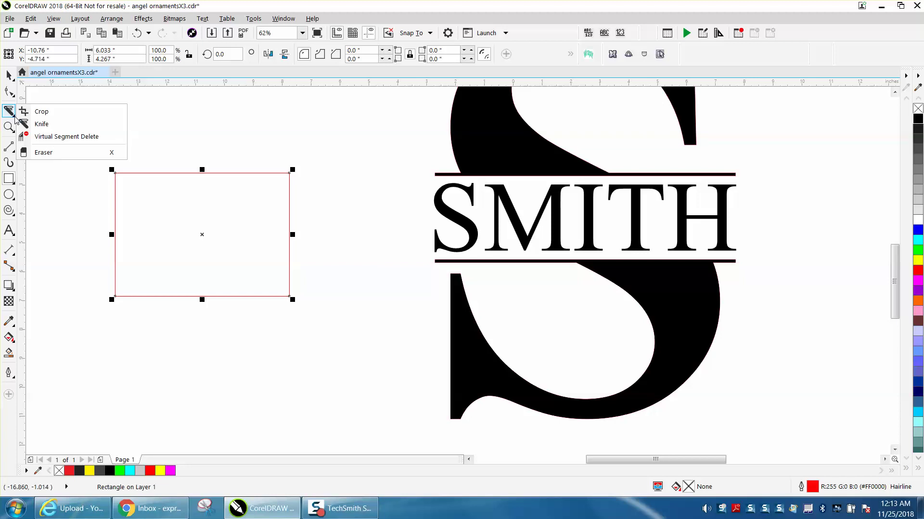
pyautogui.click(45, 125)
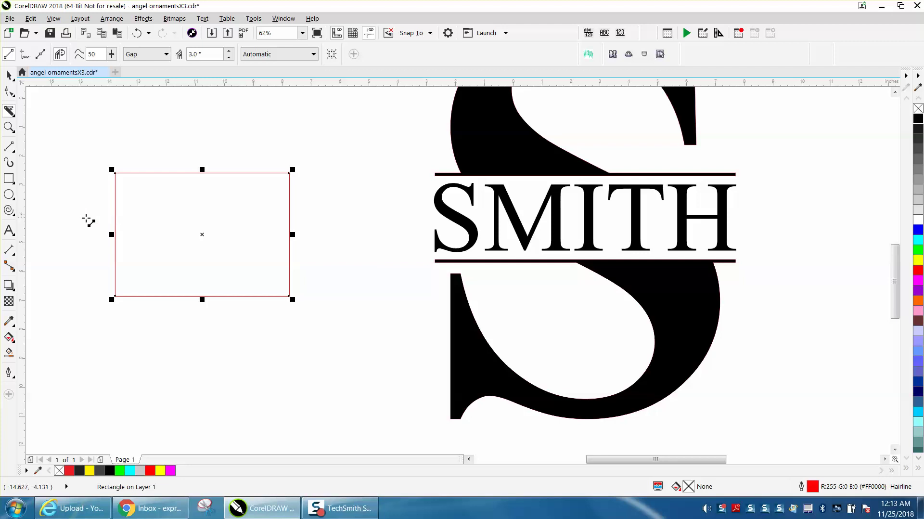
pyautogui.click(83, 218)
pyautogui.click(327, 217)
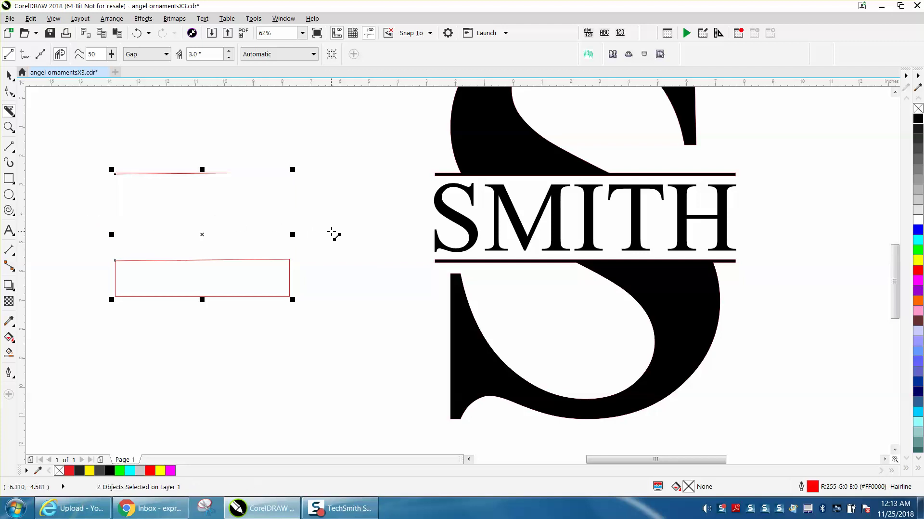
# Step: Undo the cut, recut the rectangle with a gap, then undo that cut as well
pyautogui.hotkey('ctrl', 'z')
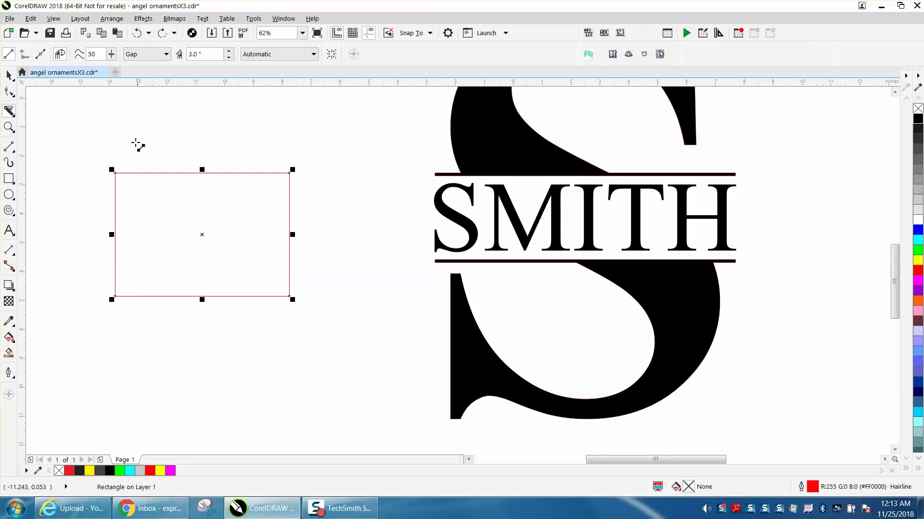
pyautogui.click(84, 218)
pyautogui.click(318, 233)
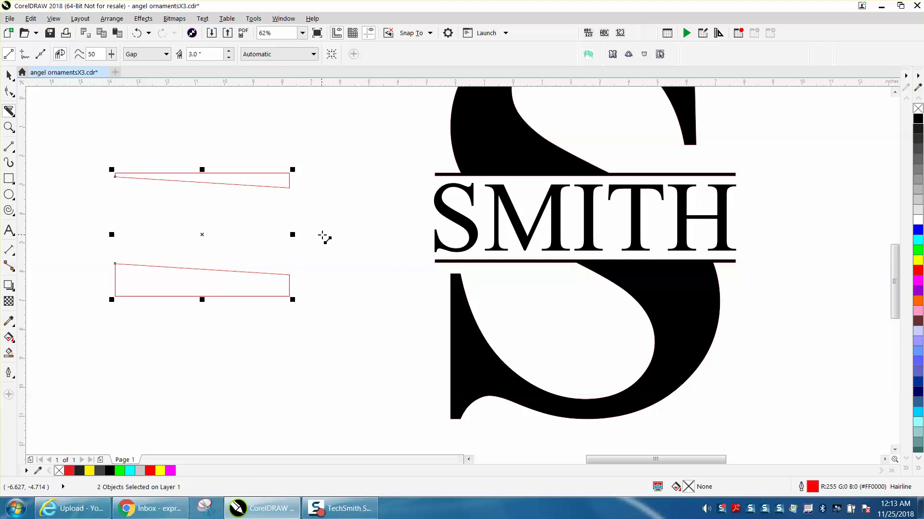
pyautogui.click(137, 33)
# Step: Set the knife cut gap to 0.5 inch and cut the rectangle horizontally
pyautogui.moveTo(209, 56); pyautogui.dragTo(171, 60)
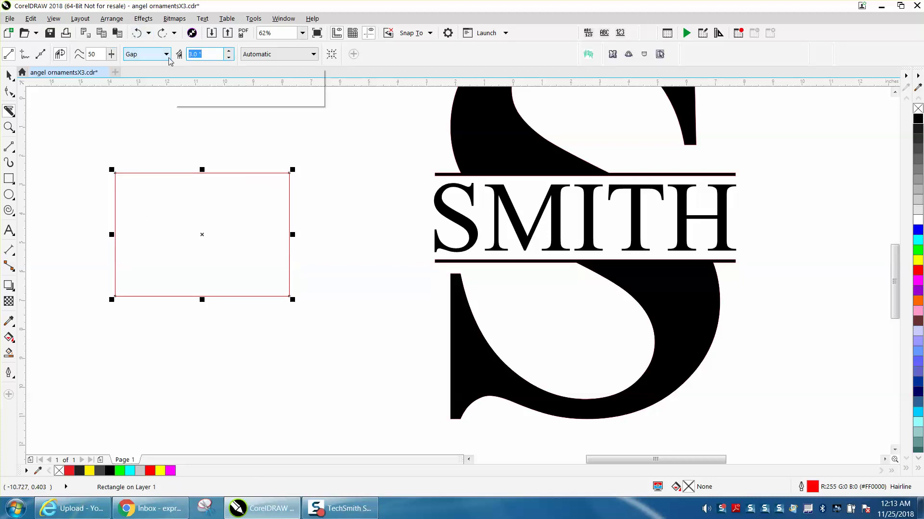
pyautogui.write('.5')
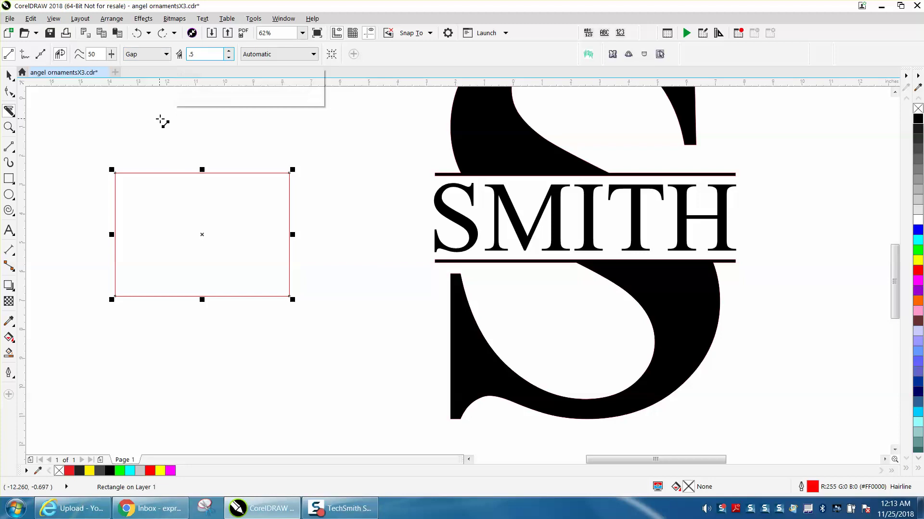
pyautogui.press('Return')
pyautogui.click(78, 213)
pyautogui.click(289, 226)
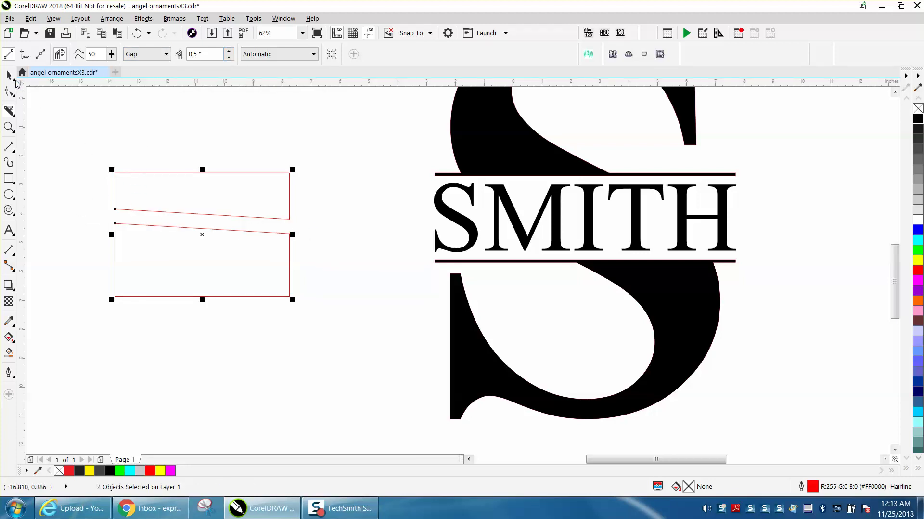
# Step: Cut vertically through both pieces into four, then undo both cuts
pyautogui.click(153, 145)
pyautogui.click(166, 331)
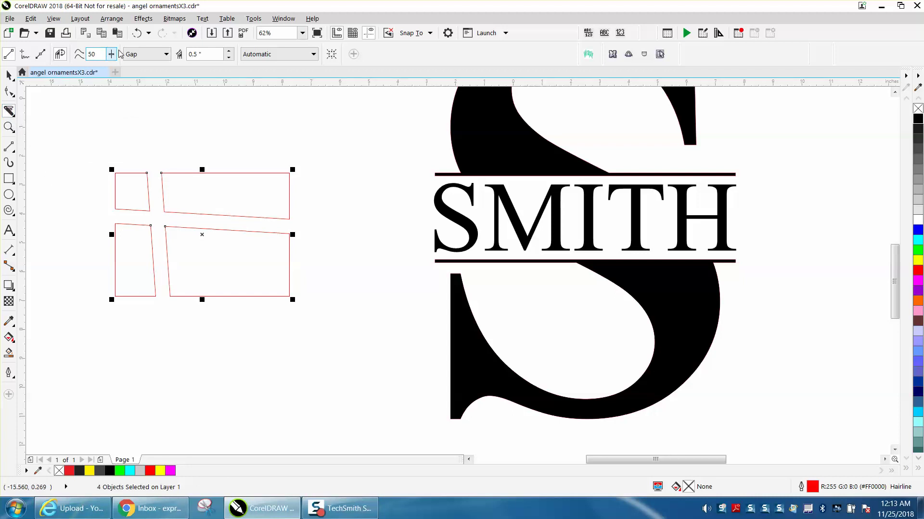
pyautogui.click(137, 33)
pyautogui.click(137, 33)
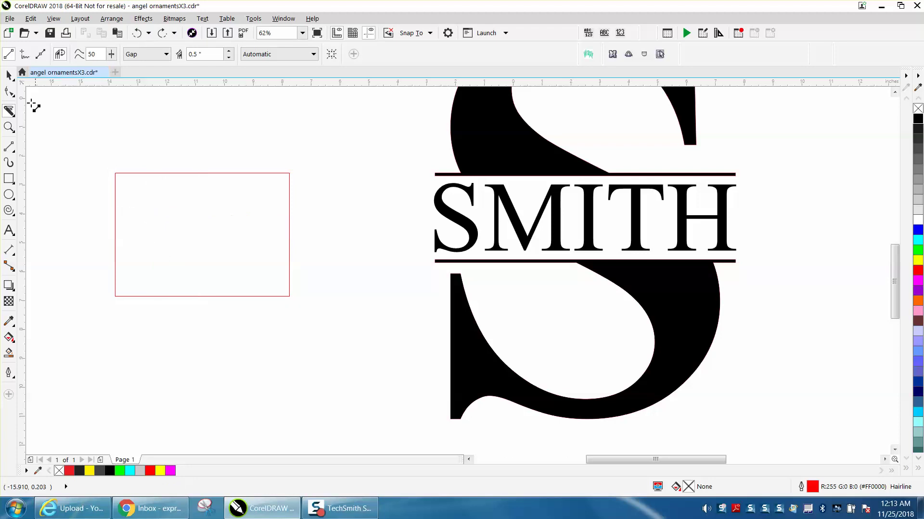
# Step: Switch the knife cut span to Overlap and cut across the rectangle
pyautogui.click(166, 56)
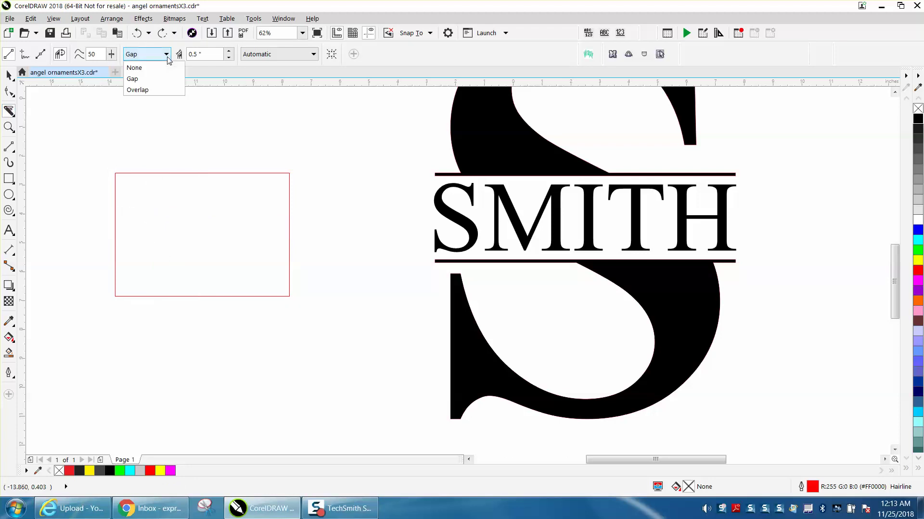
pyautogui.click(139, 89)
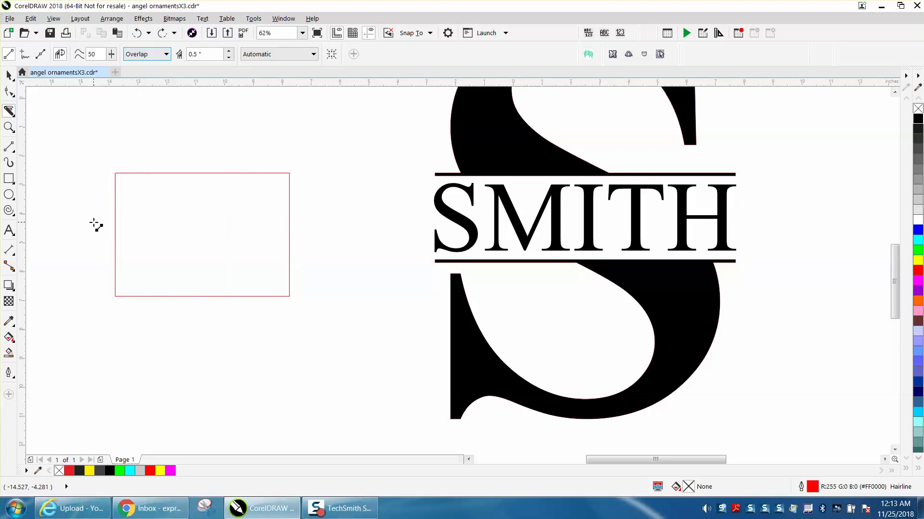
pyautogui.moveTo(76, 220); pyautogui.dragTo(299, 223)
pyautogui.click(10, 75)
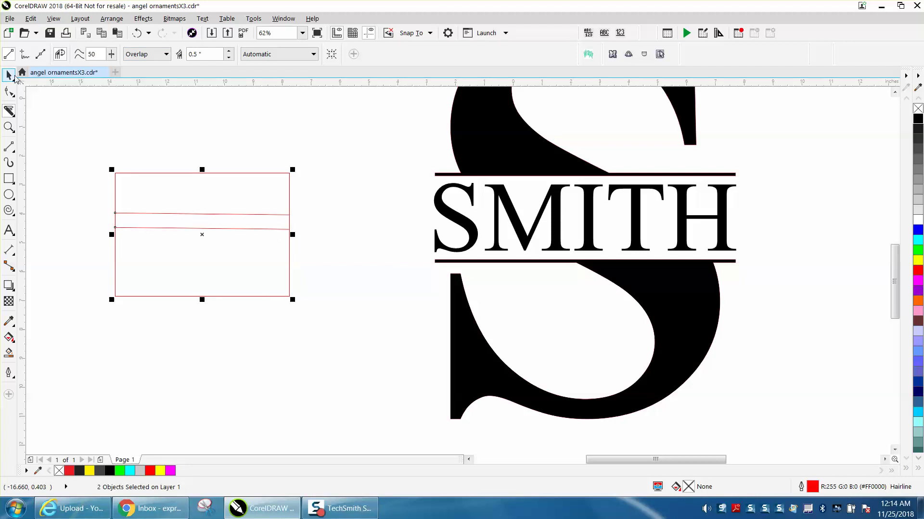
# Step: Move the top piece up to check the overlap, undo the move, and zoom in on the rectangle
pyautogui.moveTo(200, 275); pyautogui.dragTo(204, 302)
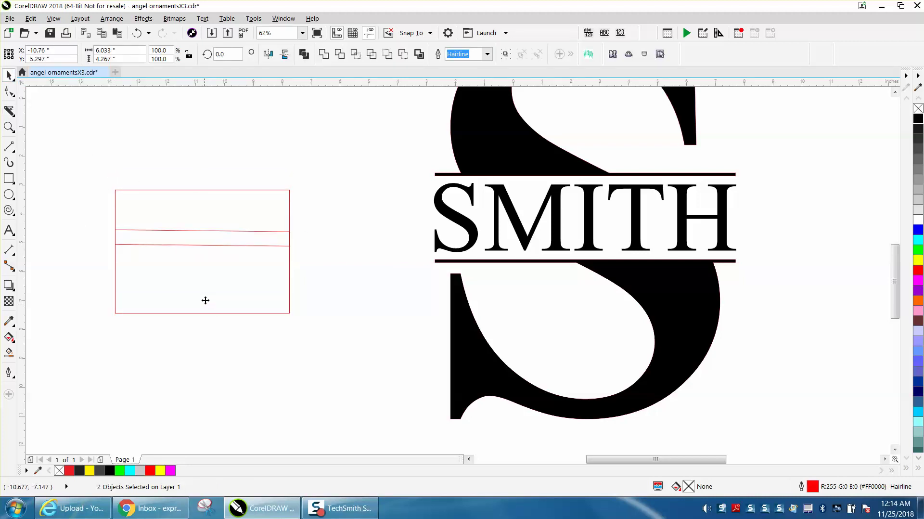
pyautogui.click(242, 189)
pyautogui.moveTo(201, 221); pyautogui.dragTo(207, 201)
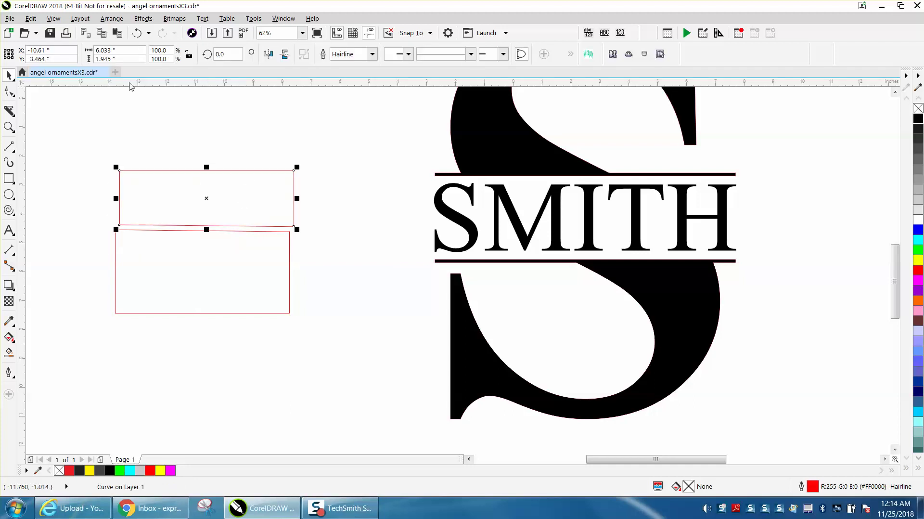
pyautogui.click(137, 32)
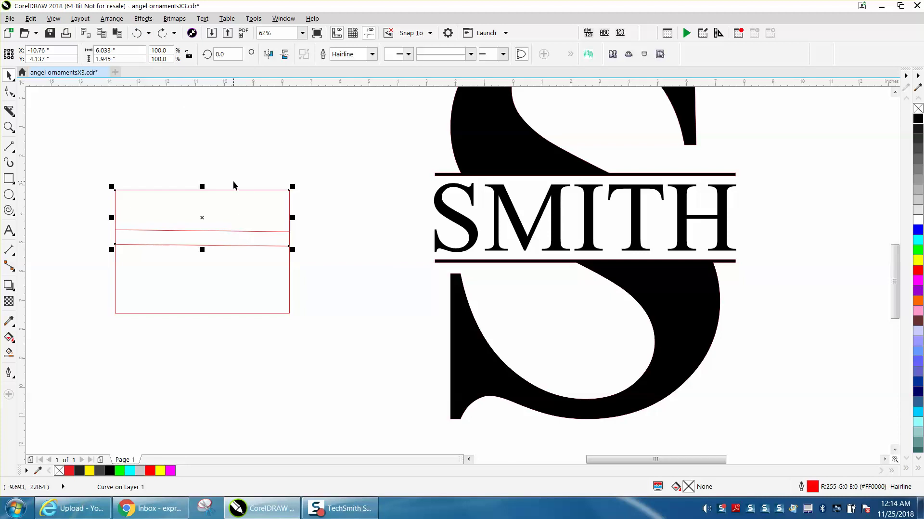
pyautogui.click(9, 127)
pyautogui.moveTo(71, 165); pyautogui.dragTo(315, 313)
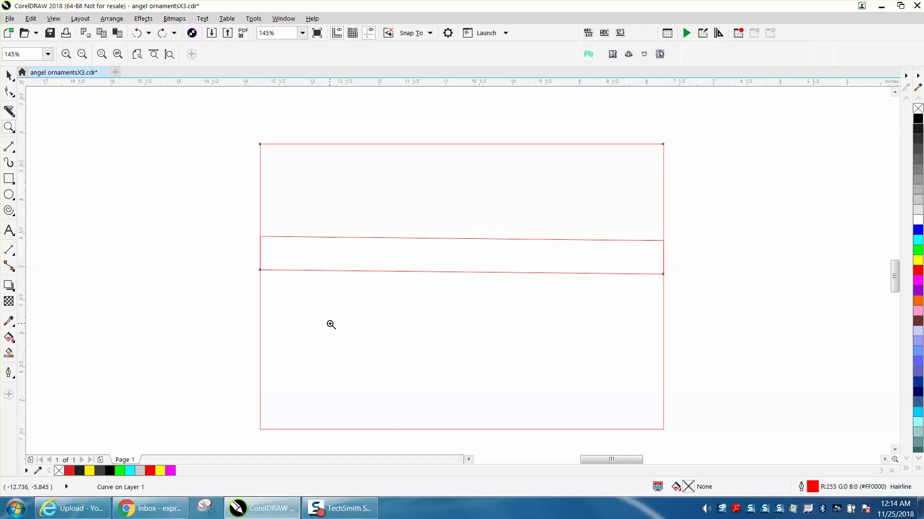